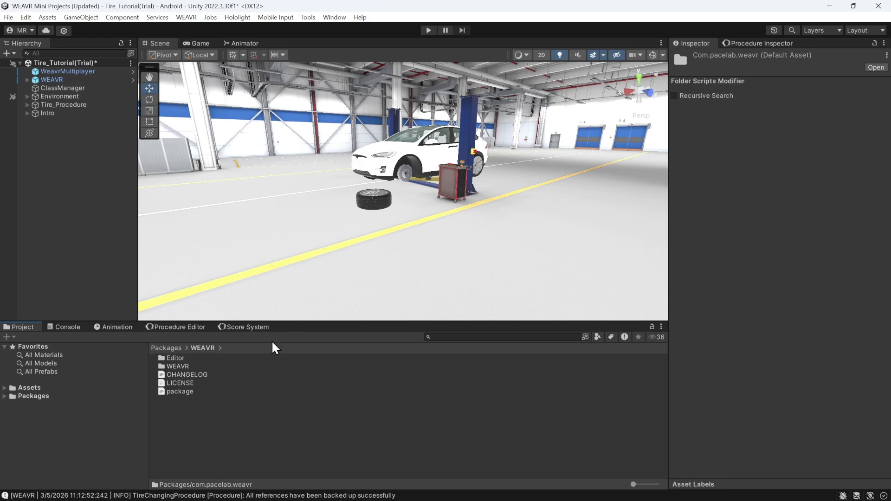
Step: Open the WEAVR package's Essential/Assets/Prefabs/Billboards folder in the project files
double_click(174, 366)
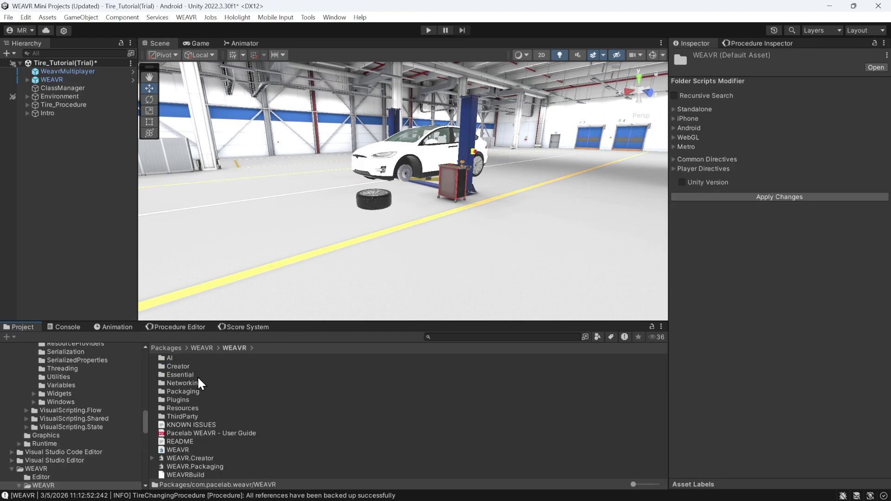
double_click(197, 375)
double_click(198, 367)
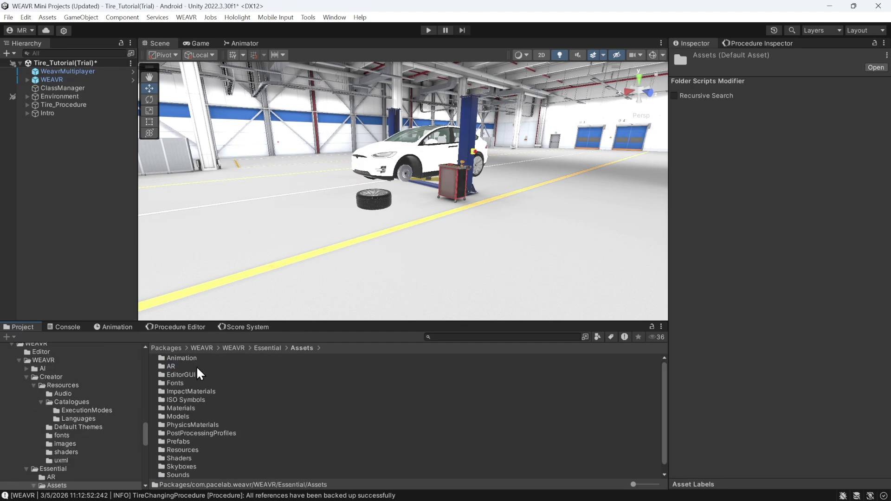
double_click(185, 442)
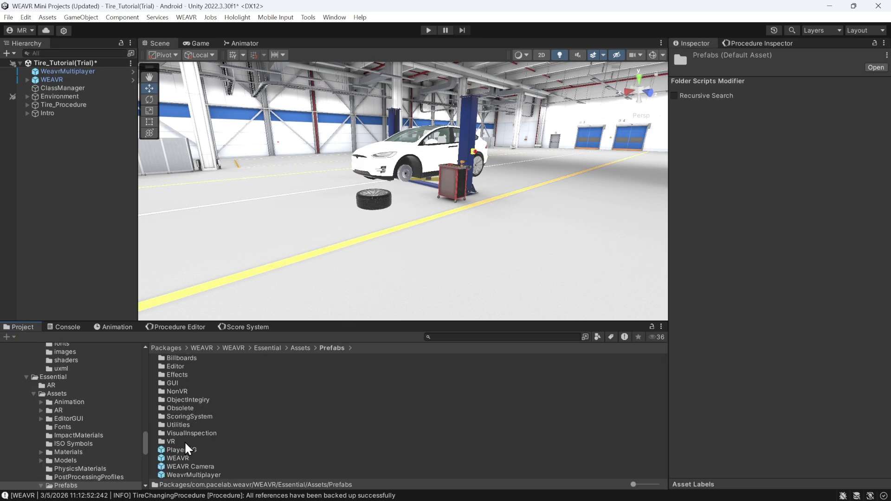
double_click(185, 360)
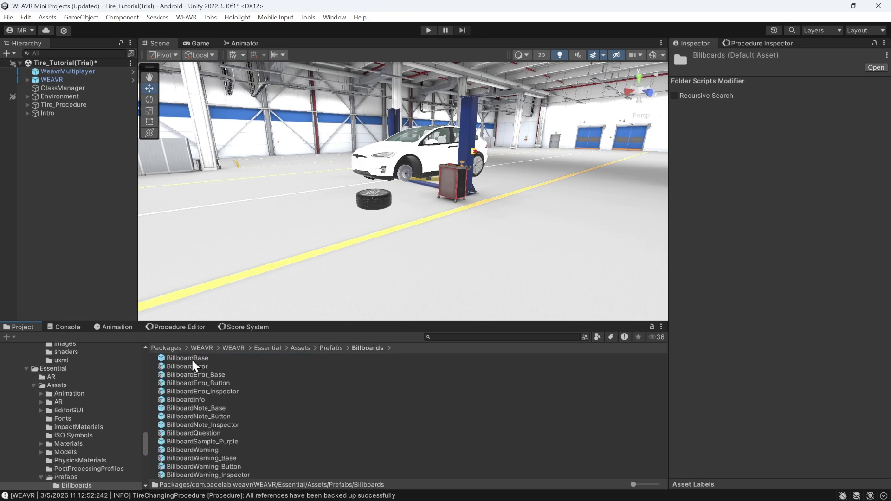
Step: Look through the available billboard prefabs and their component settings, from BillboardBase to BillboardWarning_Base
click(239, 358)
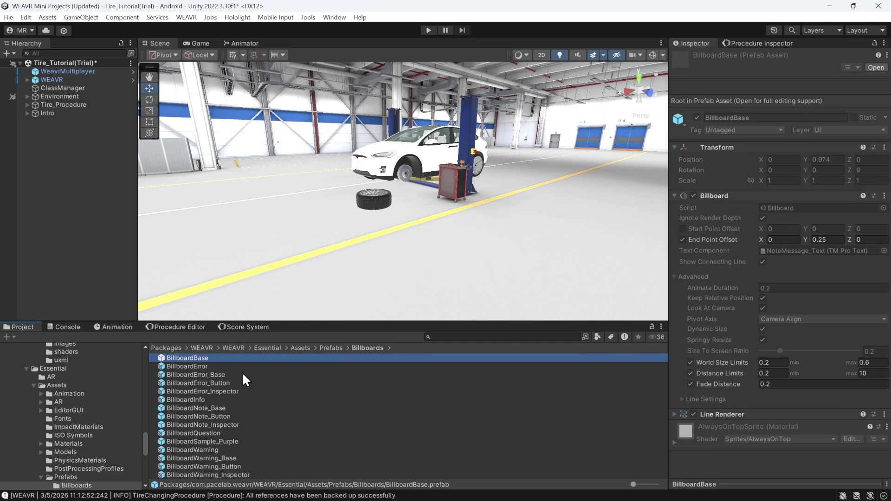
click(243, 375)
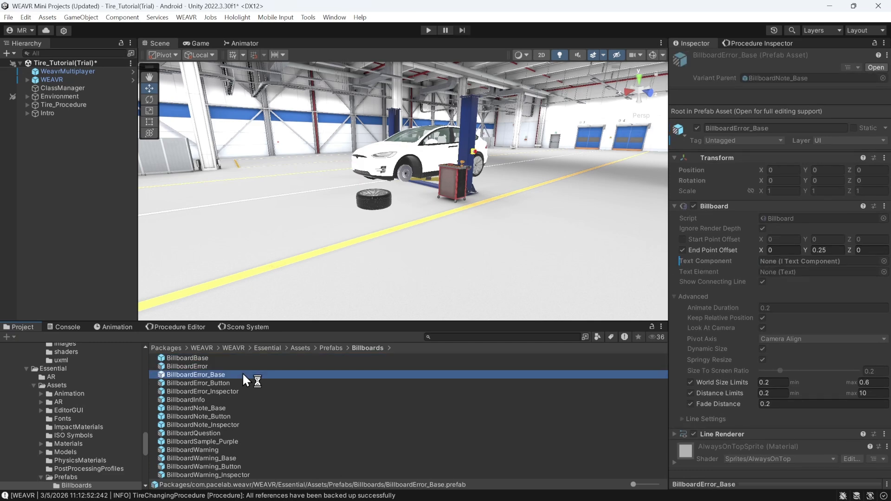
key(Down)
key(Down)
key(Down)
key(Down)
key(Down)
key(Down)
key(Down)
key(Down)
key(Down)
key(Down)
key(Down)
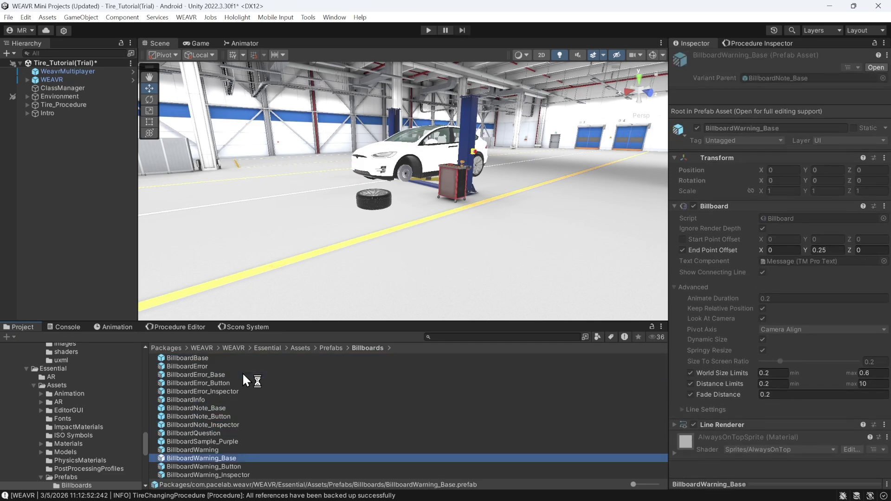
Step: Add the BillboardBase prefab to the root of the Tire_Tutorial(Trial) scene and frame it in the Scene view
key(Home)
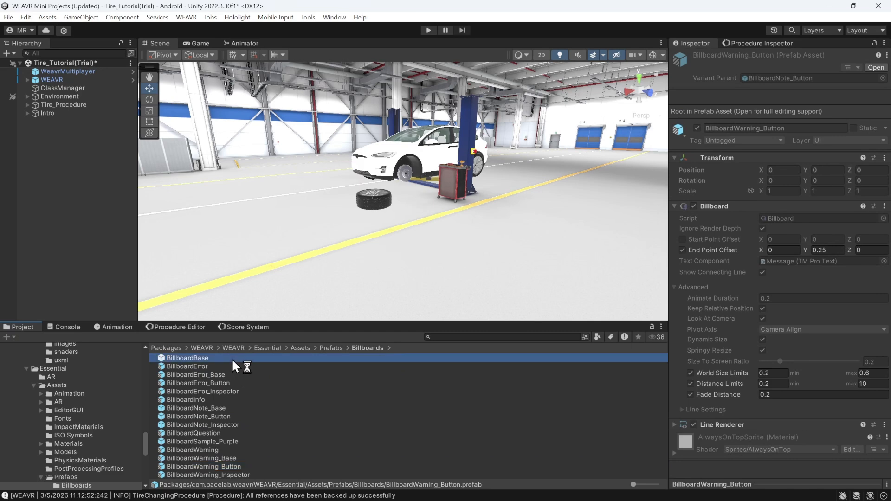
drag(242, 358, 79, 258)
double_click(78, 123)
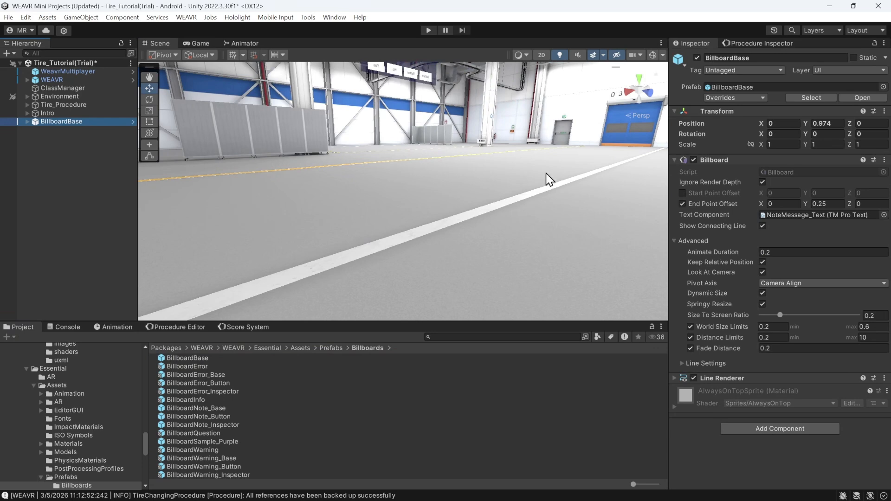
middle_drag(546, 174, 524, 246)
alt+drag(523, 245, 600, 252)
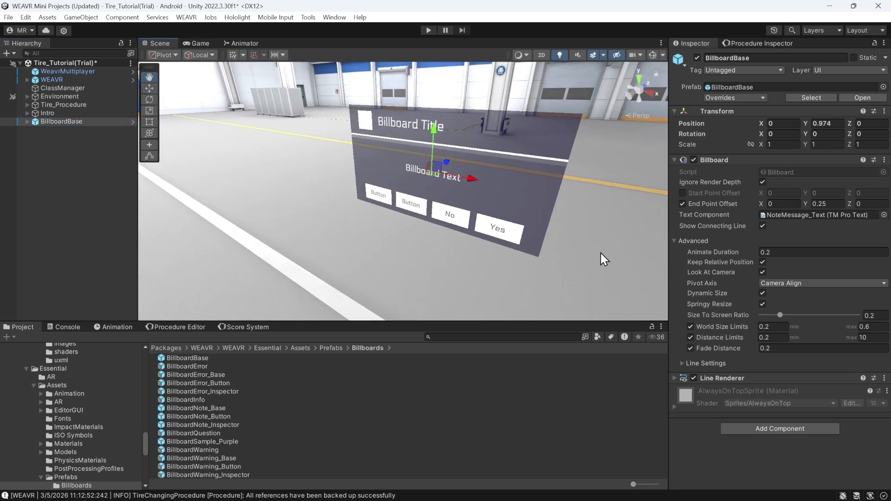
Step: Completely unpack the BillboardBase prefab instance in the scene and view the billboard from the front
right_click(72, 121)
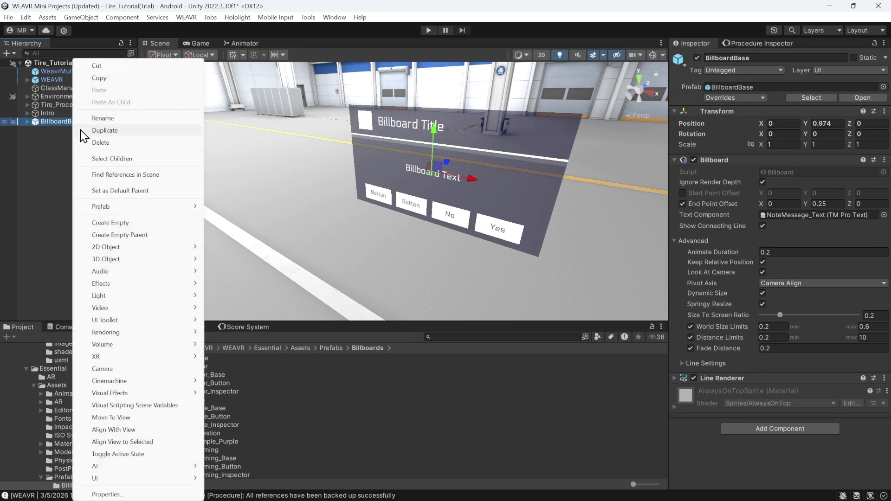
mouse_move(147, 208)
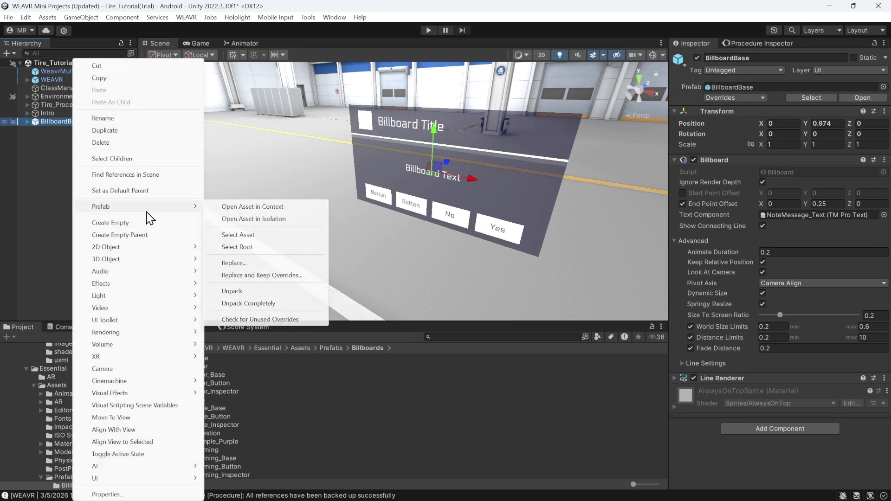
click(261, 303)
alt+drag(357, 237, 474, 168)
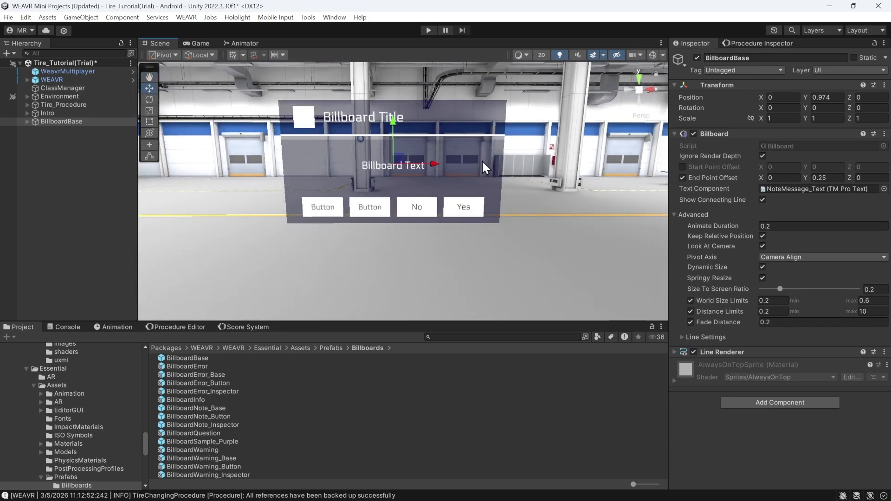
Step: Expand BillboardBase down to its Up group and set the Note_Text title to "Test"
click(29, 121)
click(27, 122)
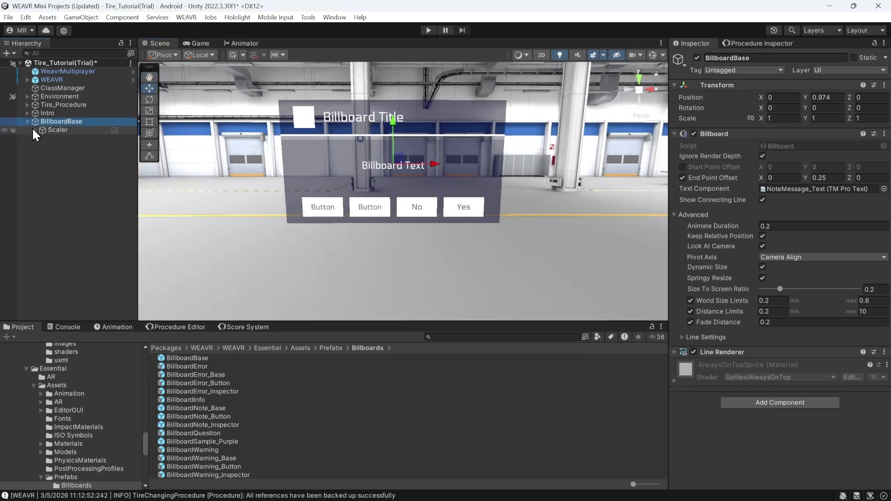
click(35, 130)
click(42, 139)
click(88, 146)
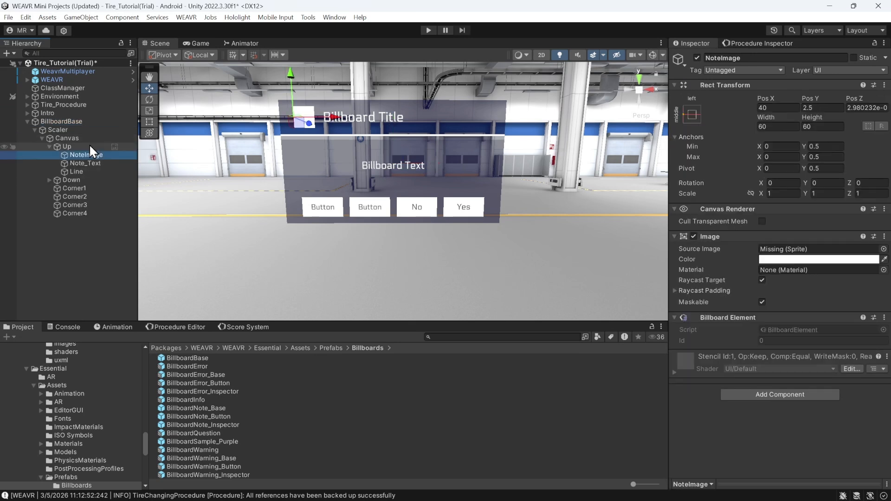
click(99, 162)
click(741, 284)
key(ctrl+a)
text(Test)
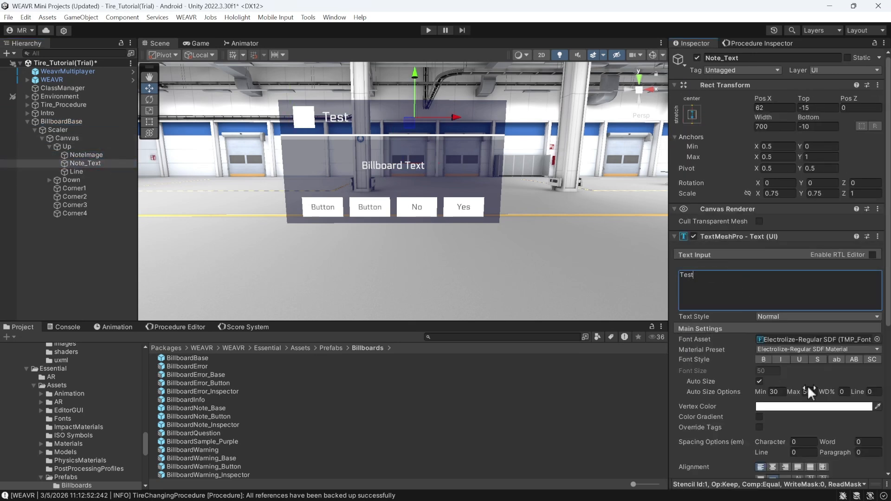
scroll(781, 401, down, 3)
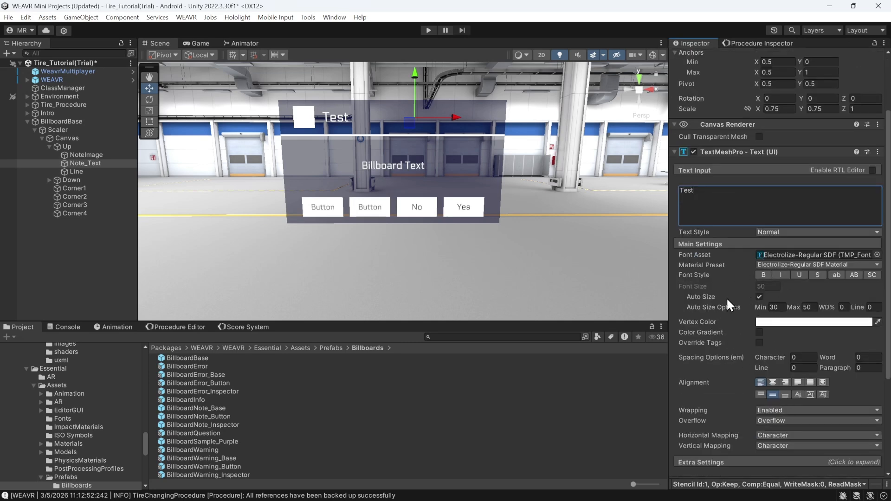
Step: Delete Additional1_Button and Additional2_Button from the billboard's Buttons group
click(68, 147)
click(810, 270)
drag(822, 314, 804, 343)
click(877, 327)
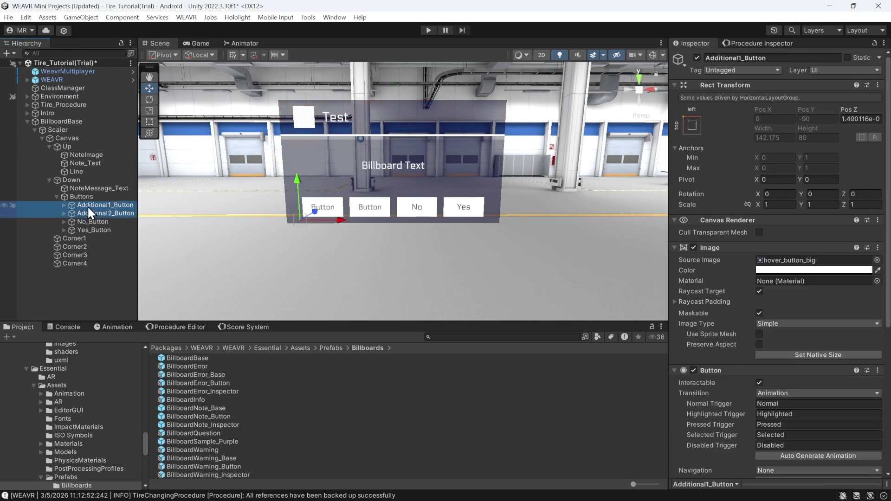
key(Delete)
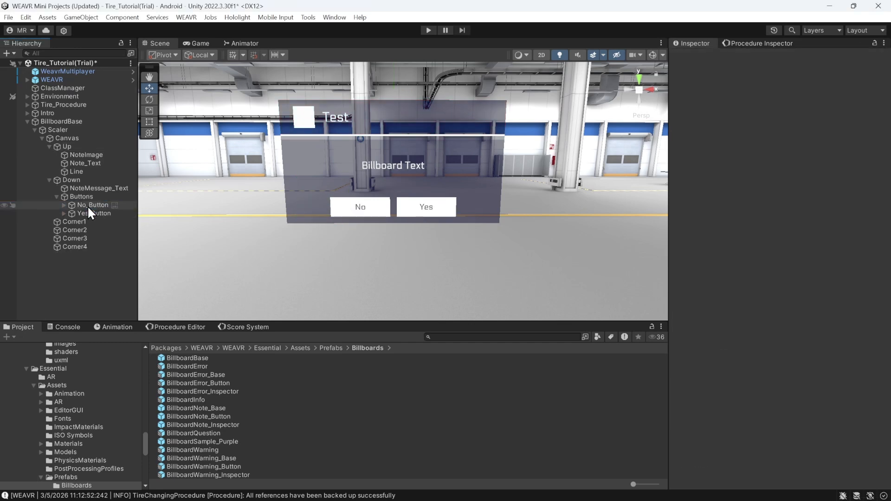
Step: Select BillboardBase and switch its Ignore Render Depth option off and back on
click(85, 121)
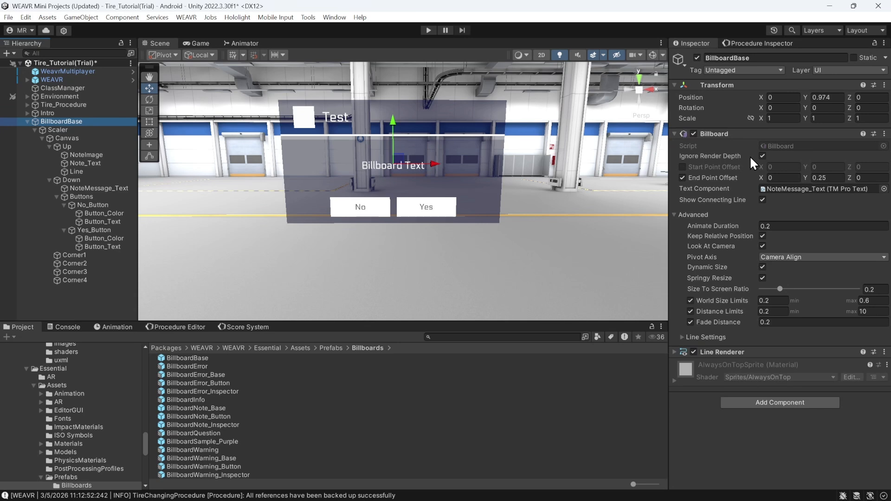
click(730, 156)
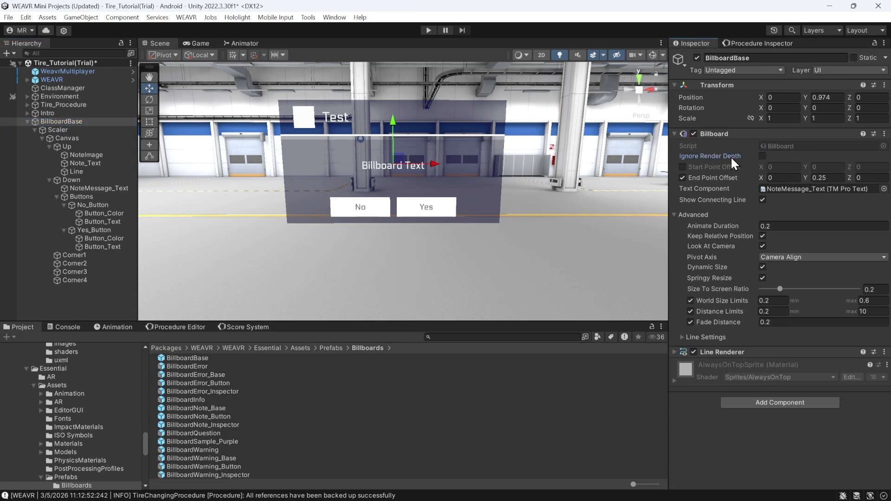
click(762, 156)
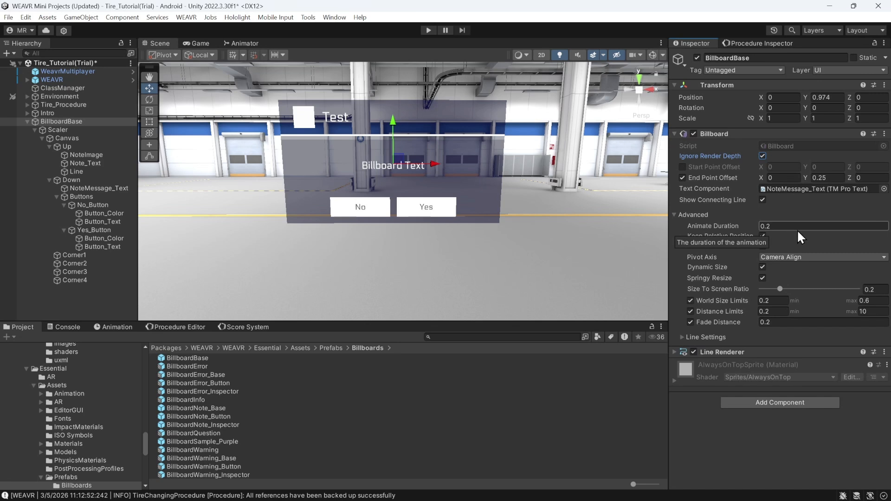
Step: Try the billboard's Keep Relative Position and Look At Camera options by switching each off and back on
click(780, 230)
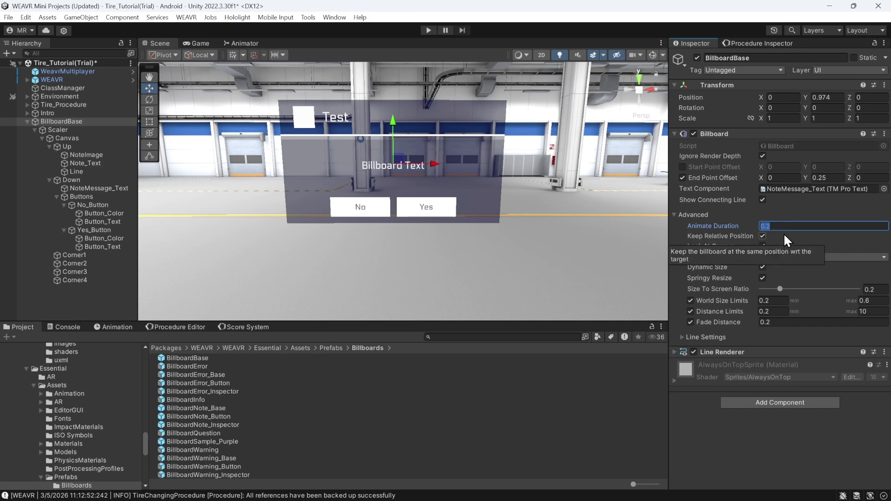
click(733, 236)
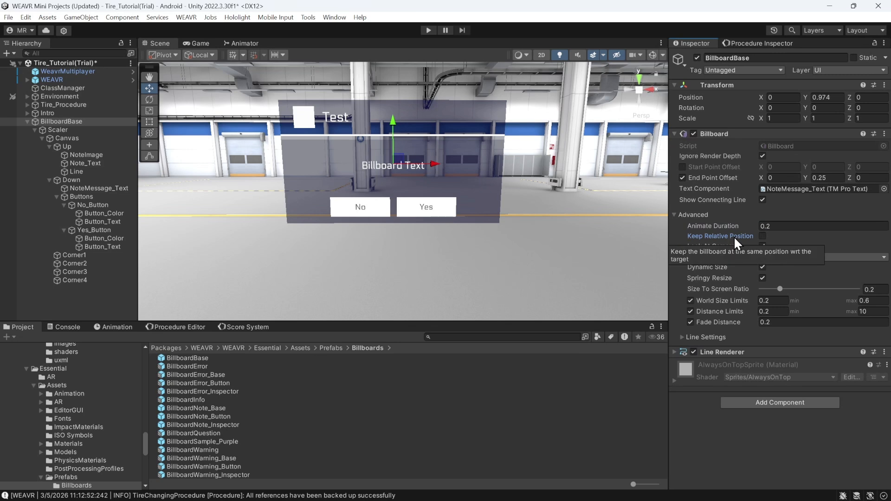
click(733, 236)
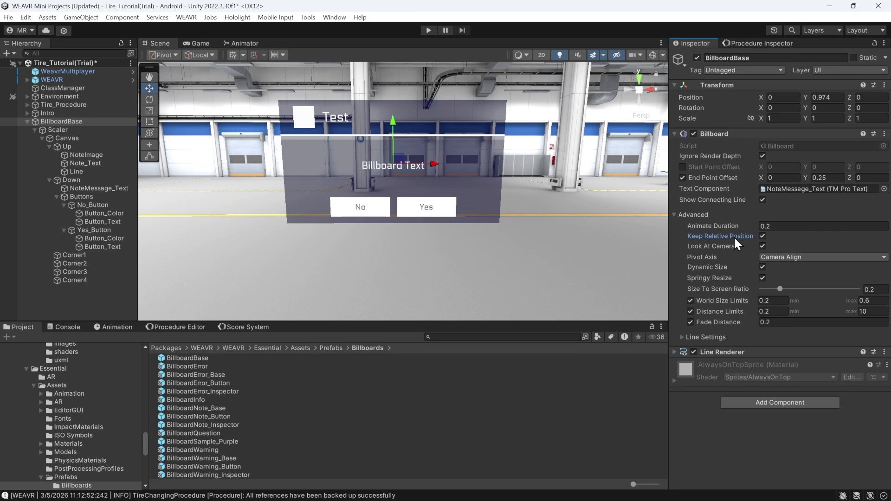
click(733, 244)
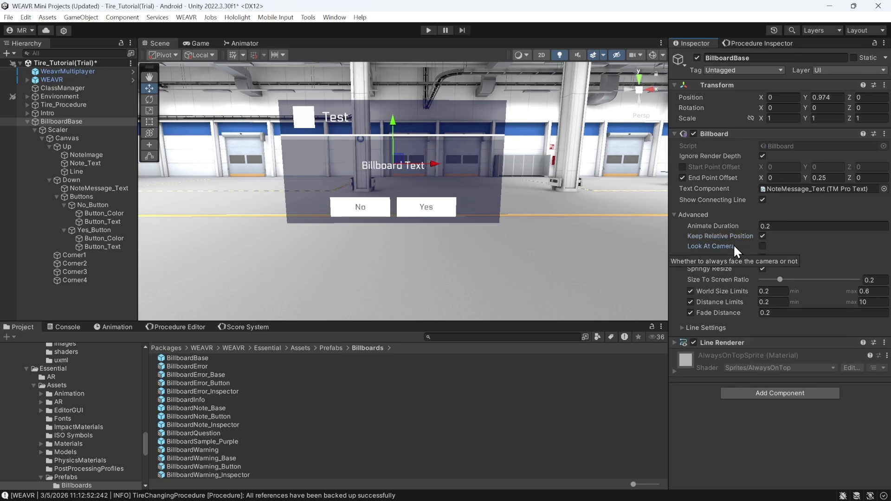
click(733, 244)
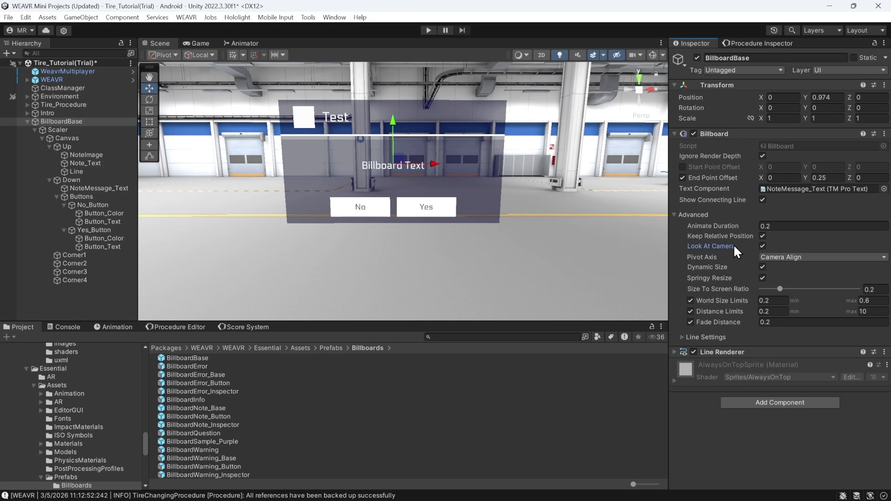
Step: Check the Pivot Axis choices, keeping Camera Align, and switch Dynamic Size off and back on
click(766, 257)
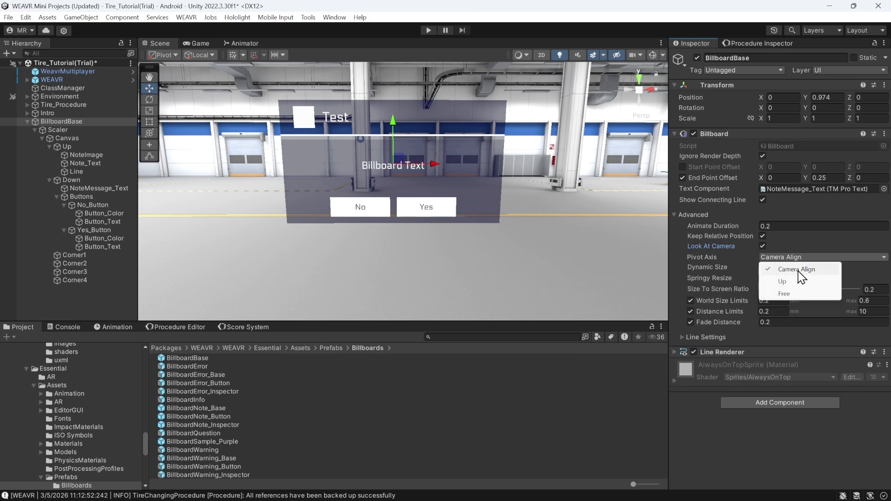
click(797, 269)
click(711, 270)
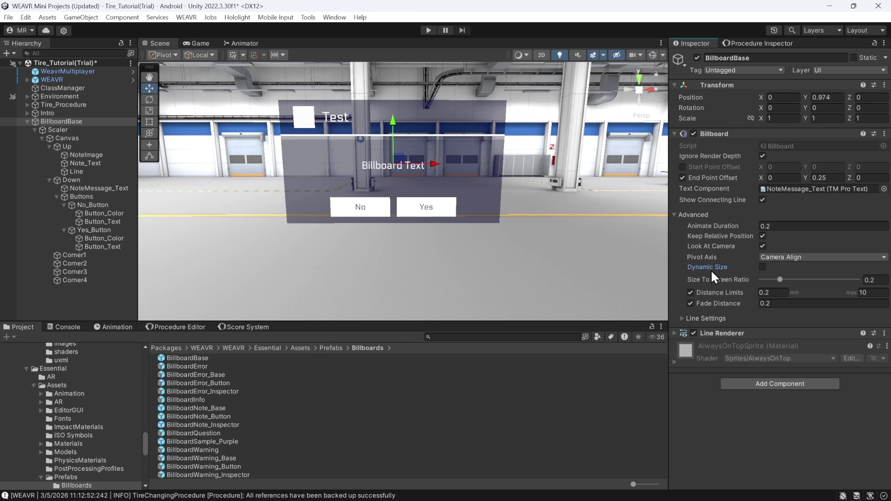
click(711, 272)
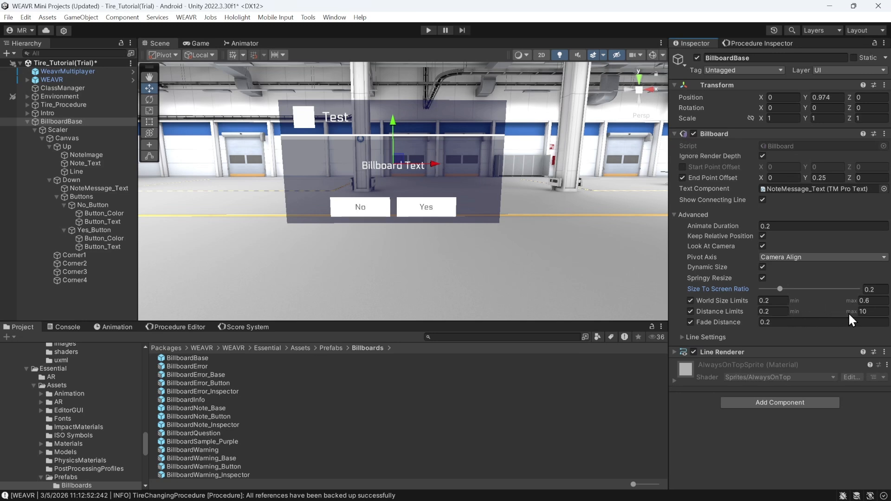
click(832, 322)
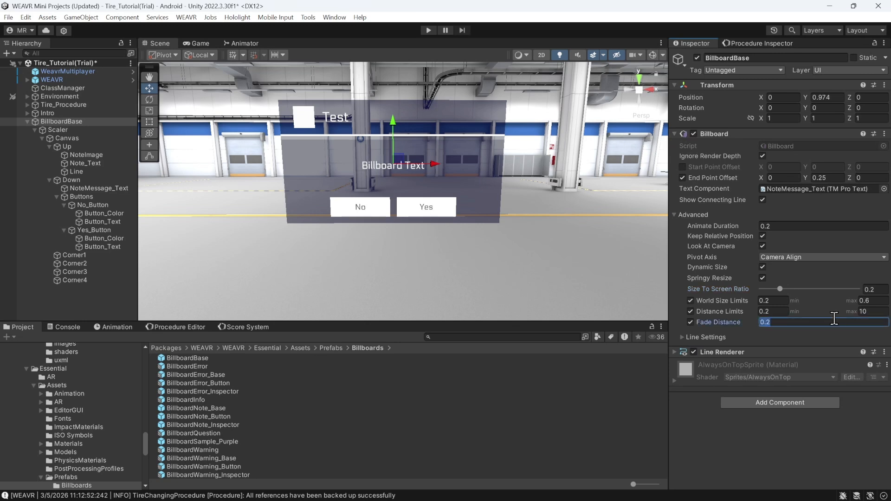